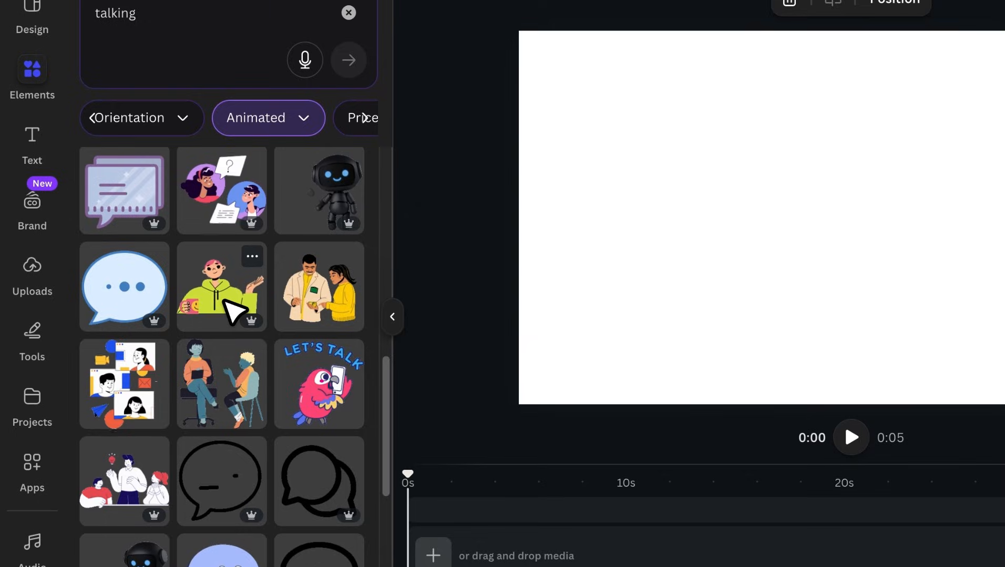
- Add the animated person in the green hoodie to the page and position it against the page's lower edge
click(227, 309)
scroll(227, 308, down, 2)
click(393, 317)
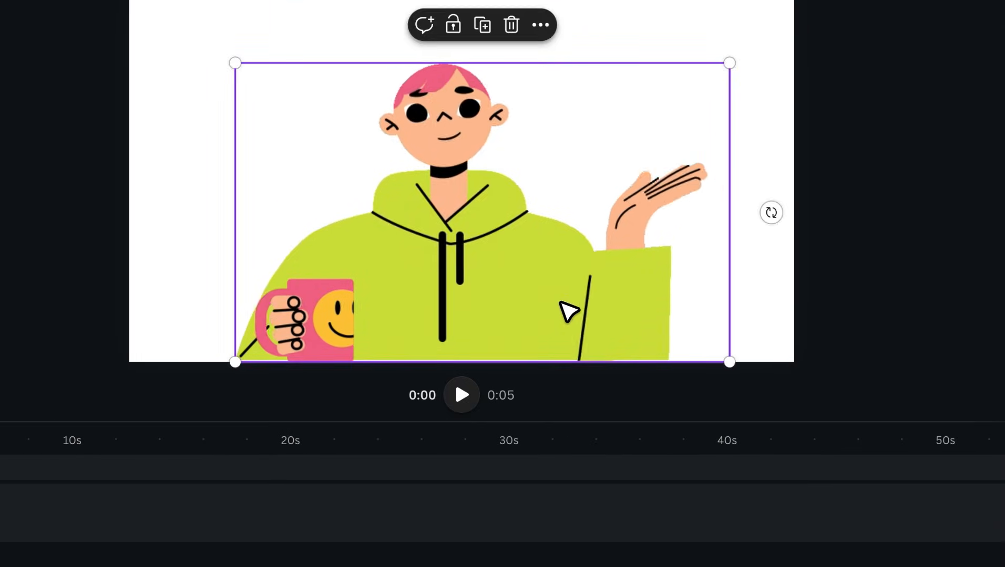
drag(560, 303, 549, 297)
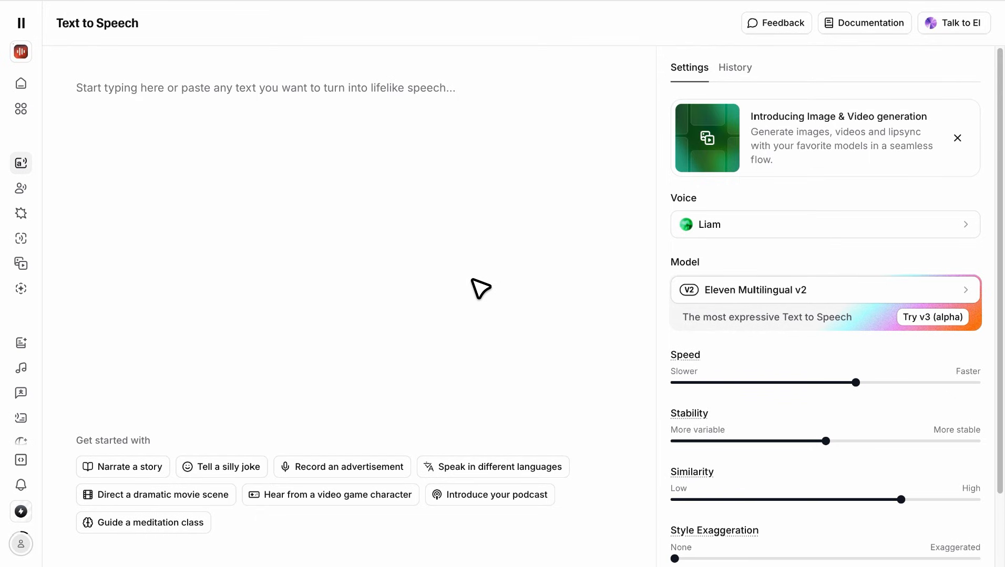
- In ElevenLabs Text to Speech, paste "Hey everyone! I'm here to show you a super easy way to make your animations talk in Canva."
click(242, 113)
key(super+c)
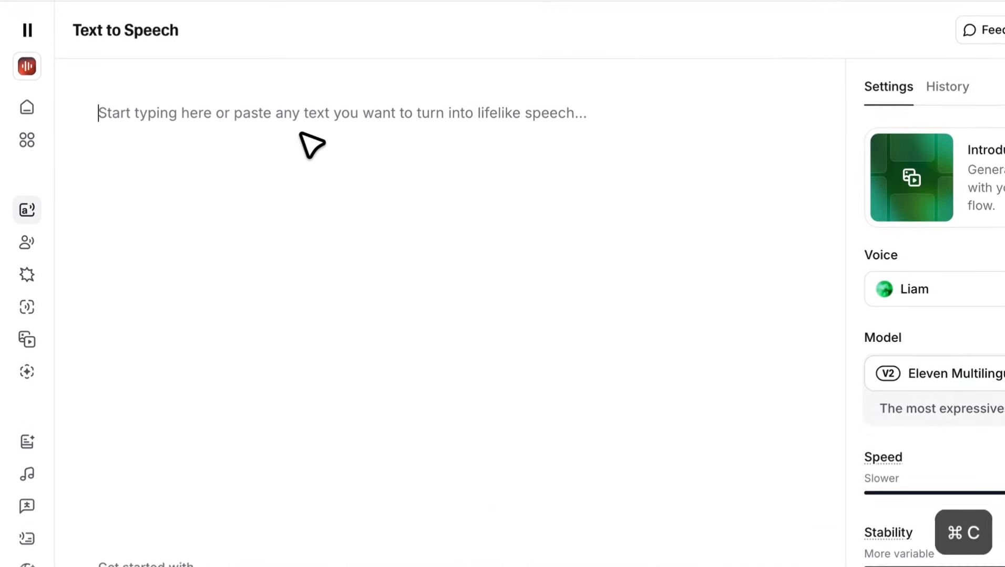
key(super+v)
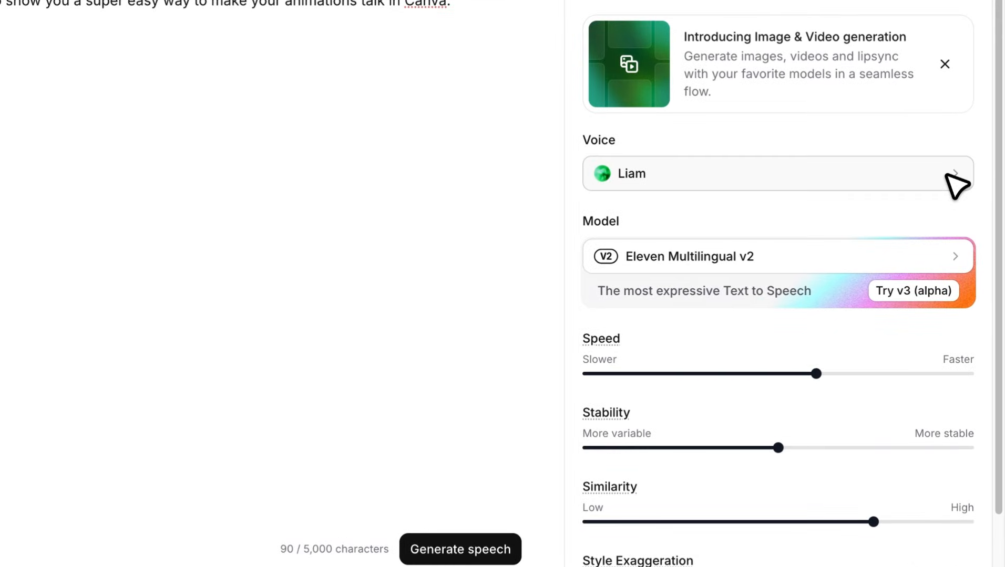
- Preview the Liam and River voices, then generate the script's speech with River and pause its playback
click(947, 175)
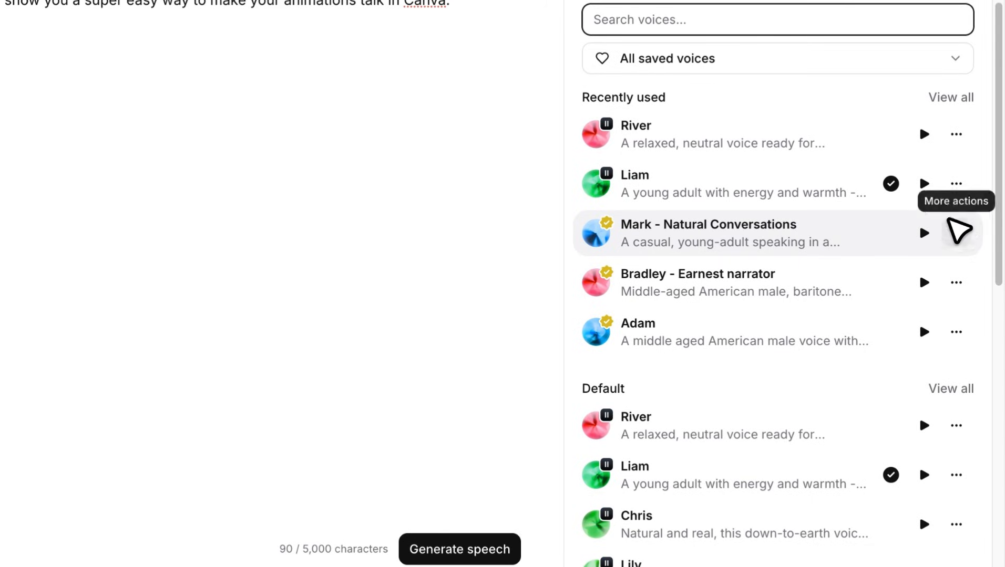
click(927, 184)
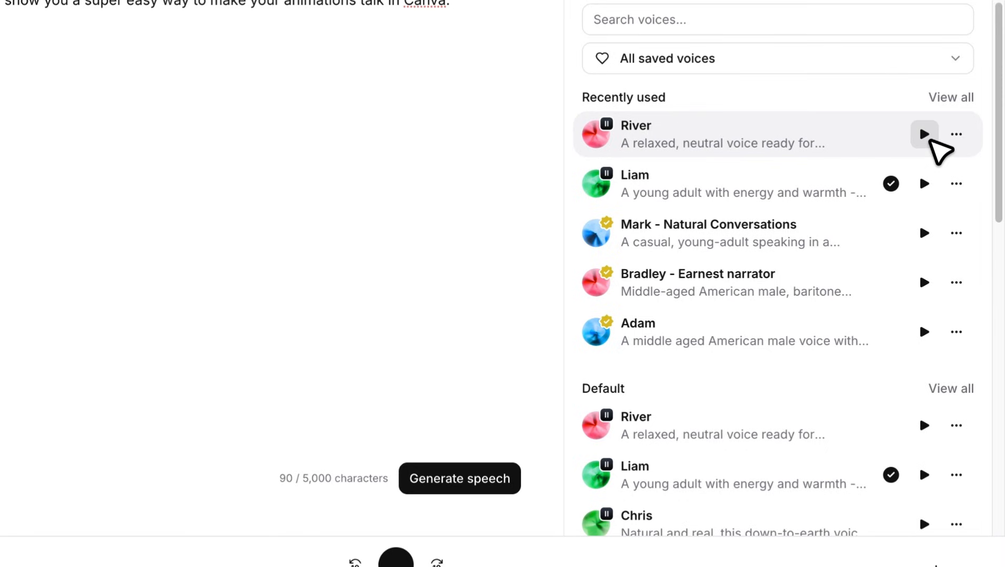
click(925, 135)
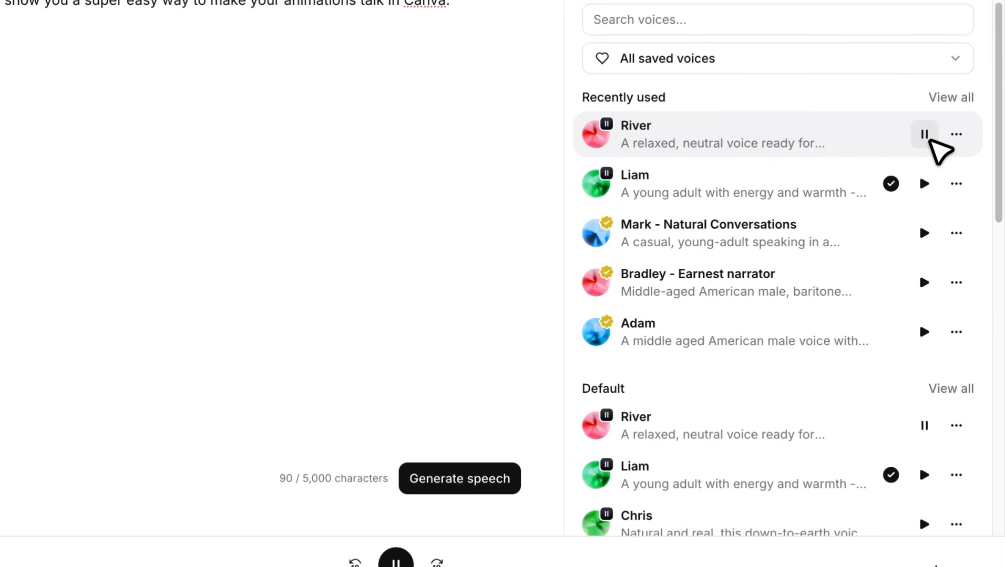
click(928, 138)
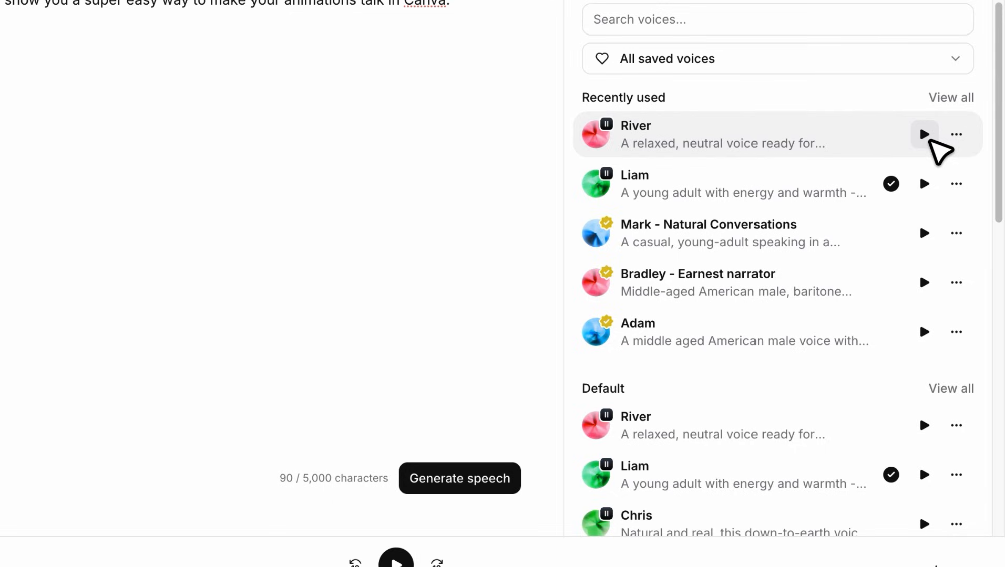
click(725, 142)
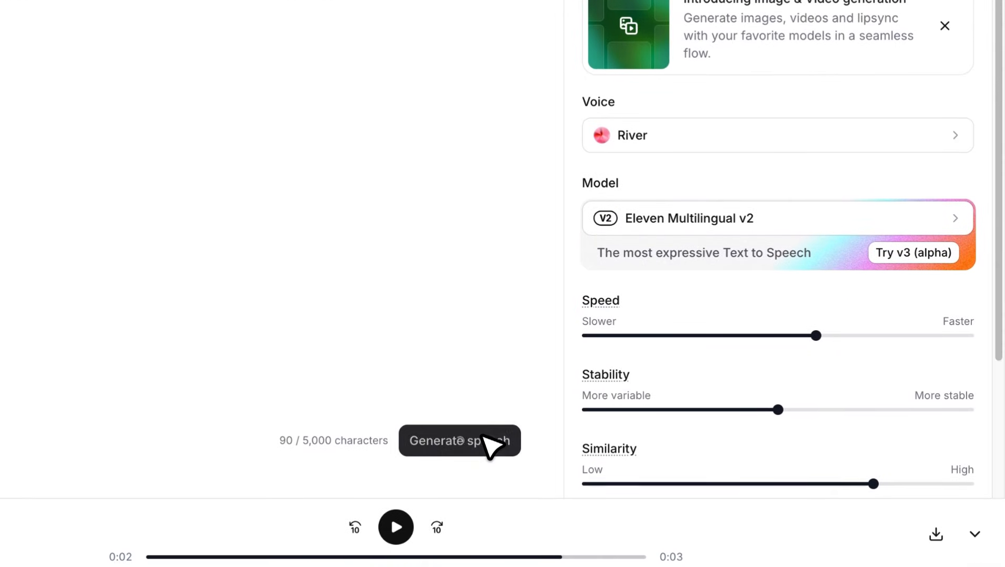
click(490, 444)
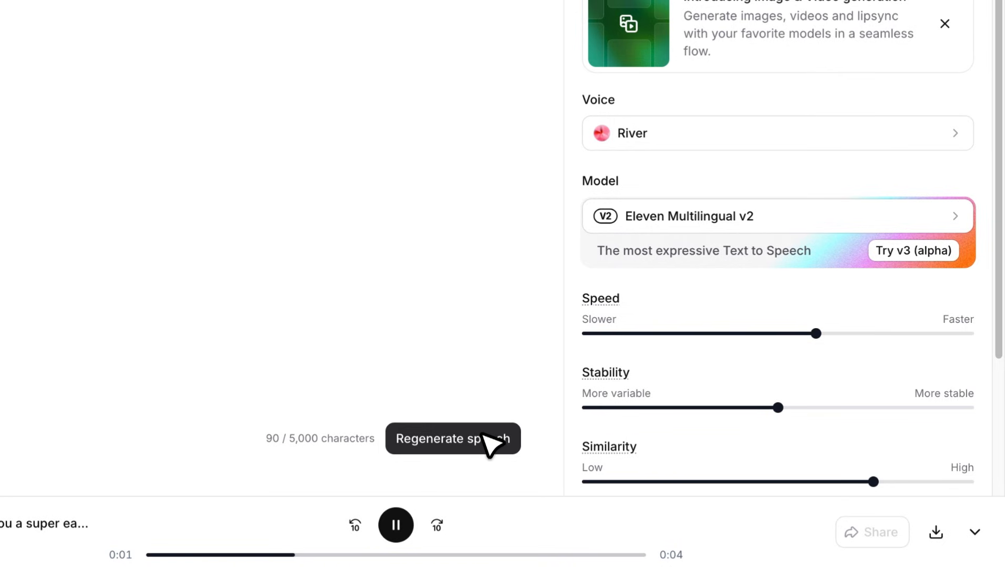
click(408, 527)
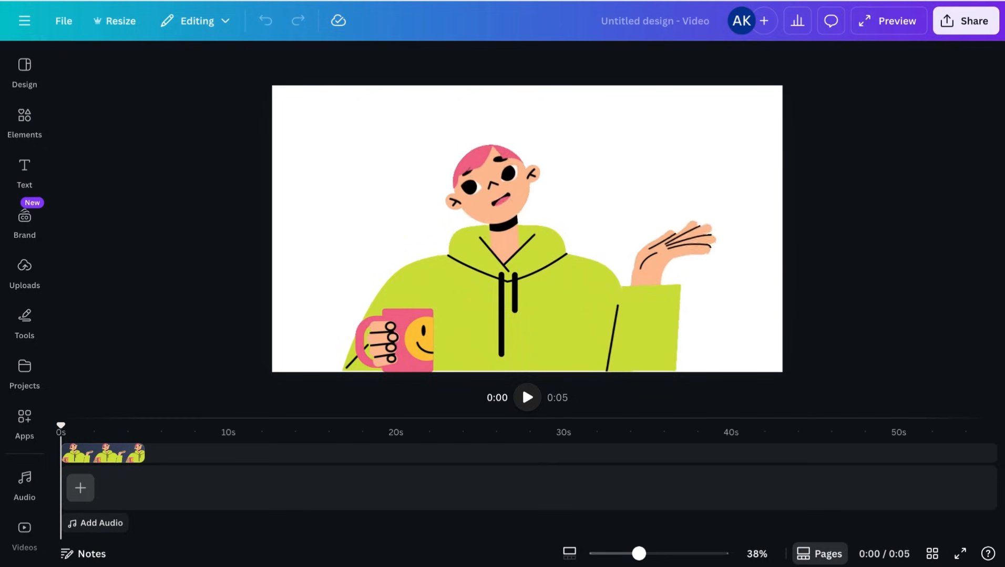
- Switch to Canva, add the downloaded ElevenLabs audio file to the video design, and play the result
click(882, 6)
drag(873, 50, 550, 232)
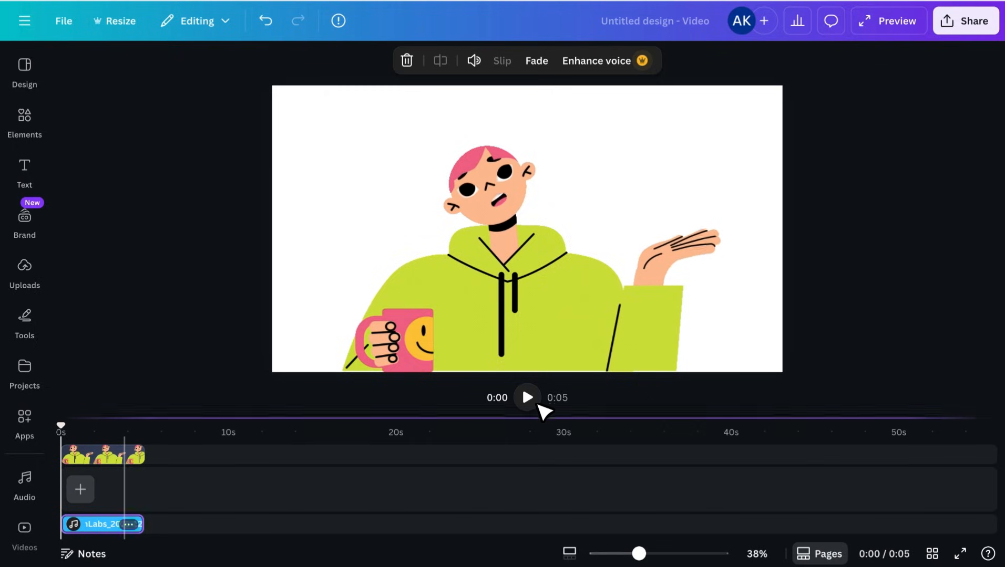
click(532, 401)
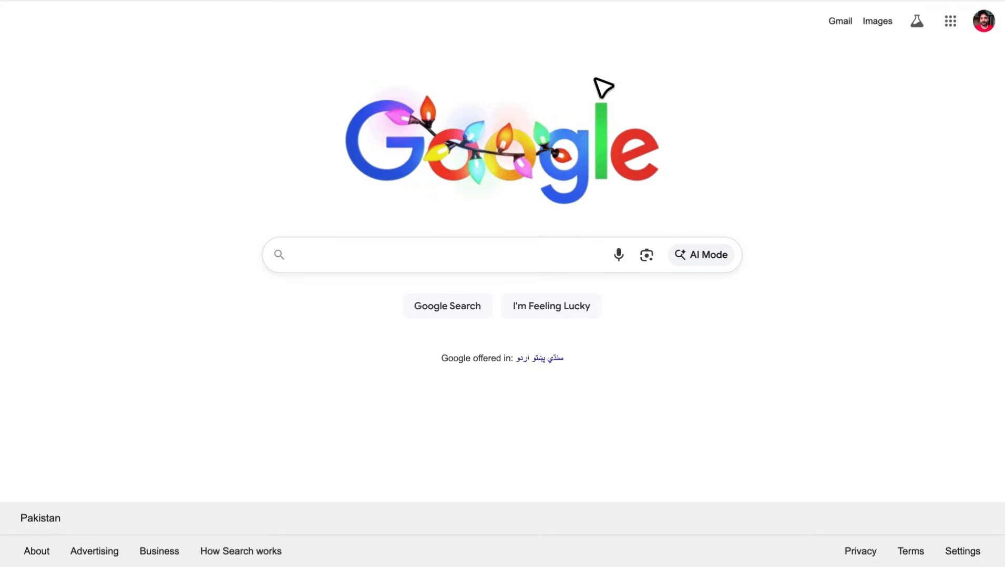
- Switch to Google and search for "adobe character animator free"
click(489, 265)
text(adobe chara)
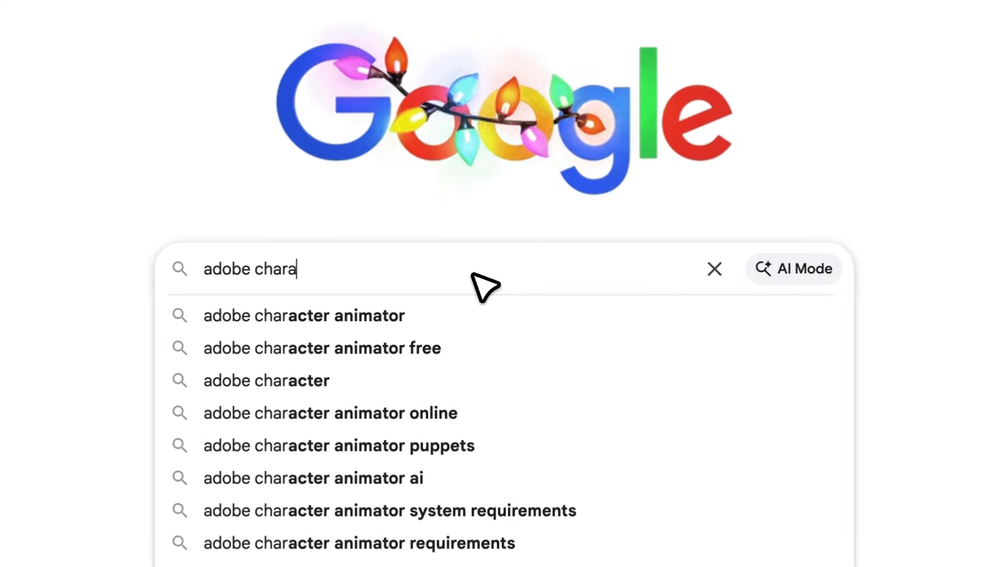
text(c)
click(452, 348)
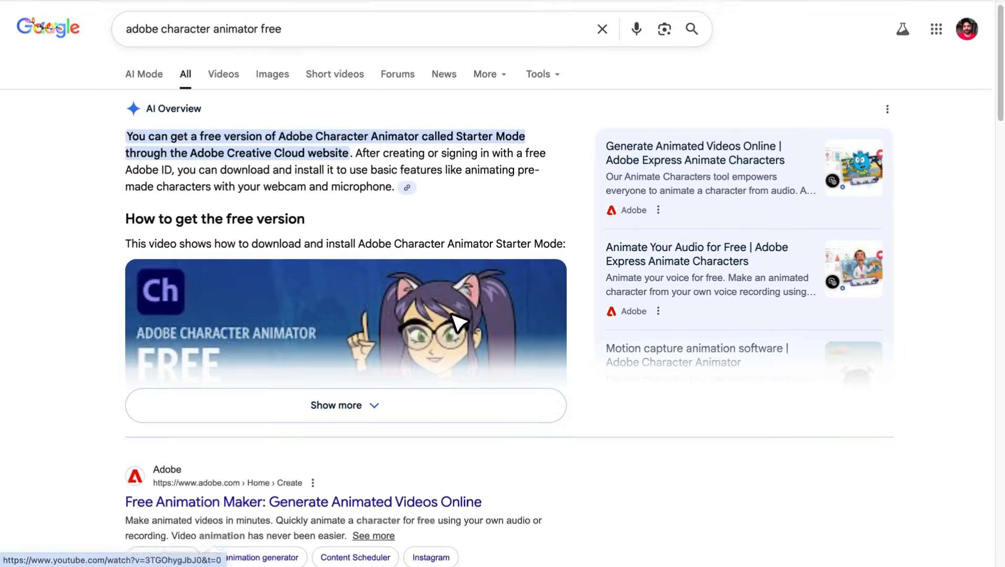
- Open Adobe's Free Animation Maker page from the search results and start creating an animation
scroll(455, 323, down, 2)
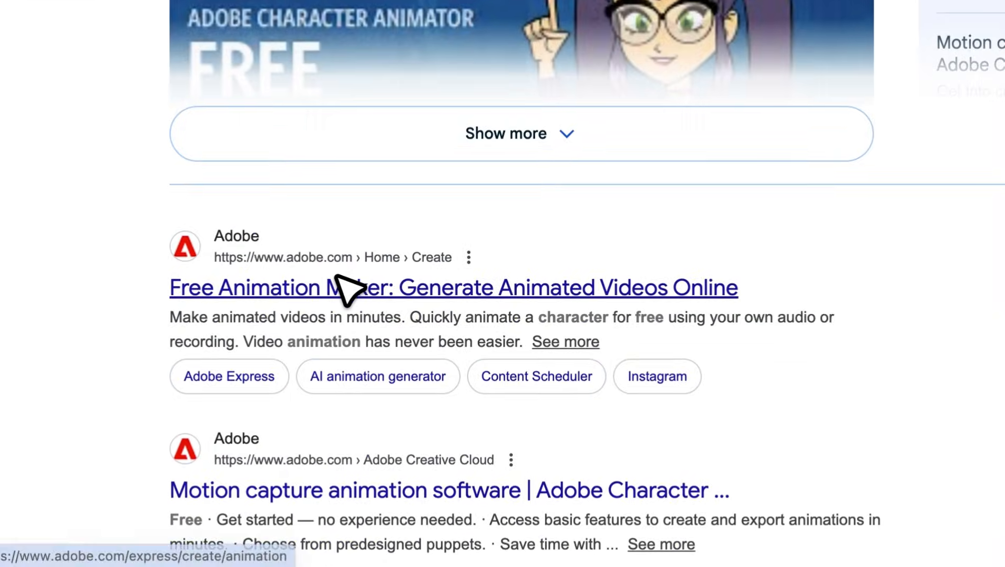
click(337, 284)
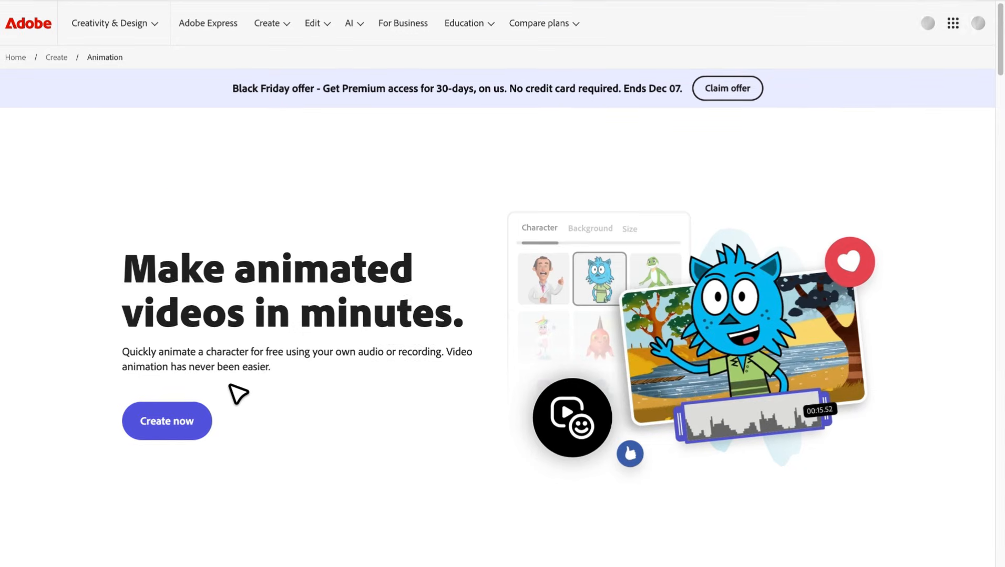
click(192, 431)
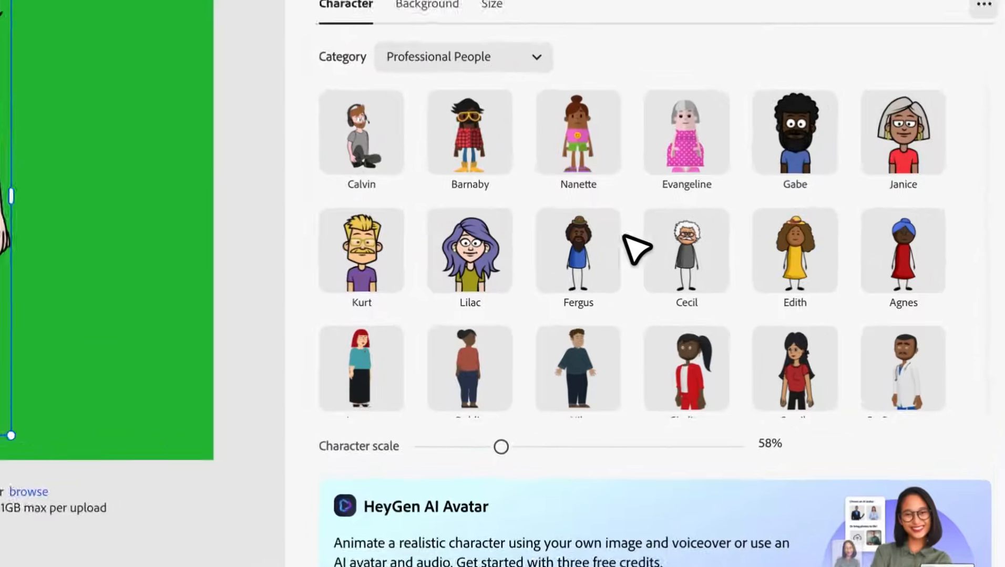
- Browse the character library, choose Sticky from Costumed Characters, and scale the character to 53%
scroll(640, 189, down, 9)
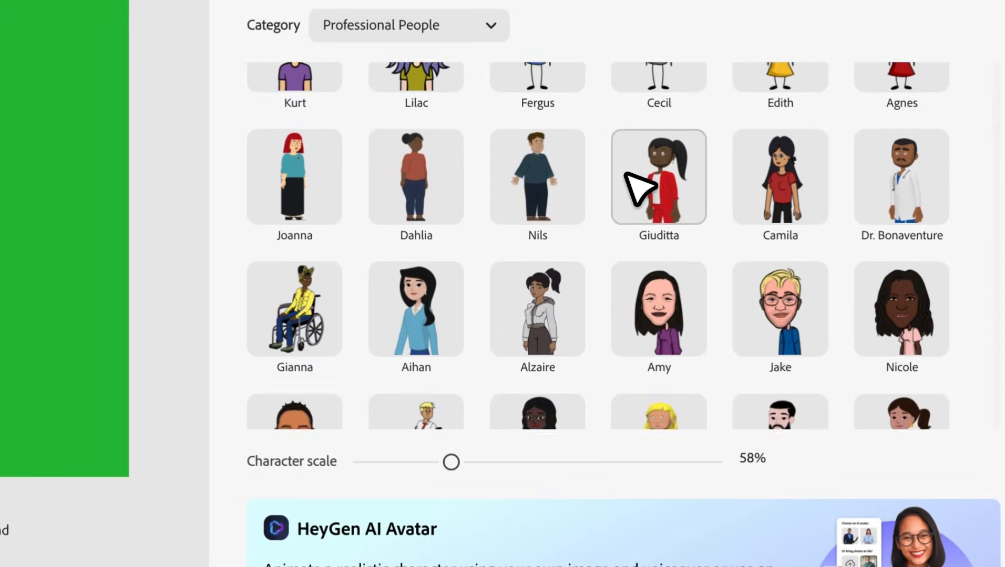
scroll(683, 315, down, 4)
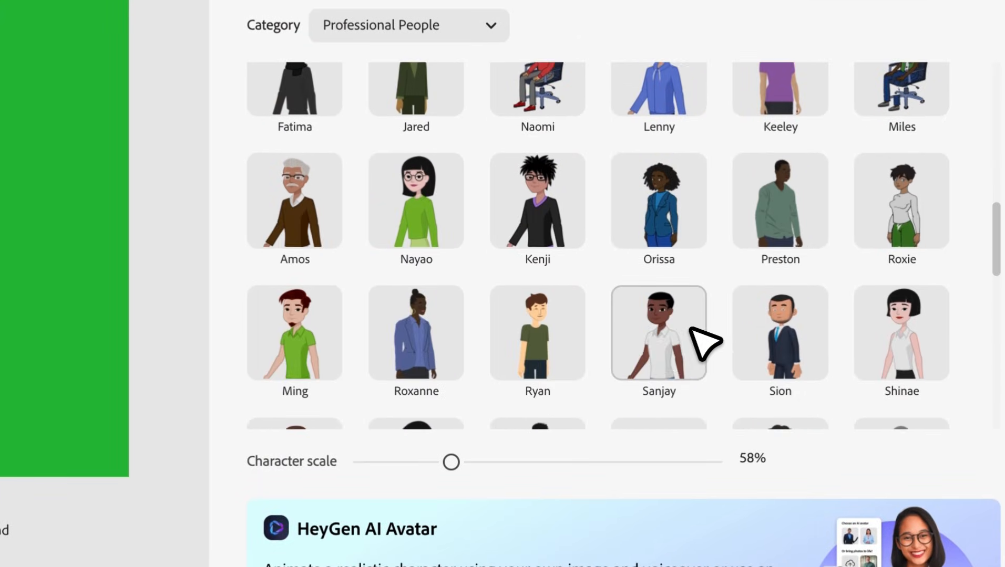
click(430, 29)
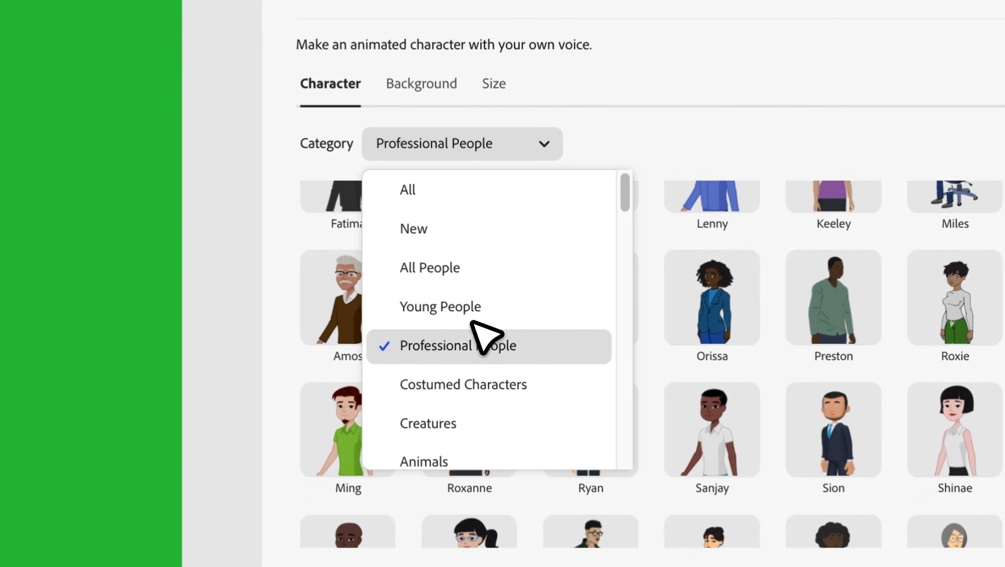
click(480, 390)
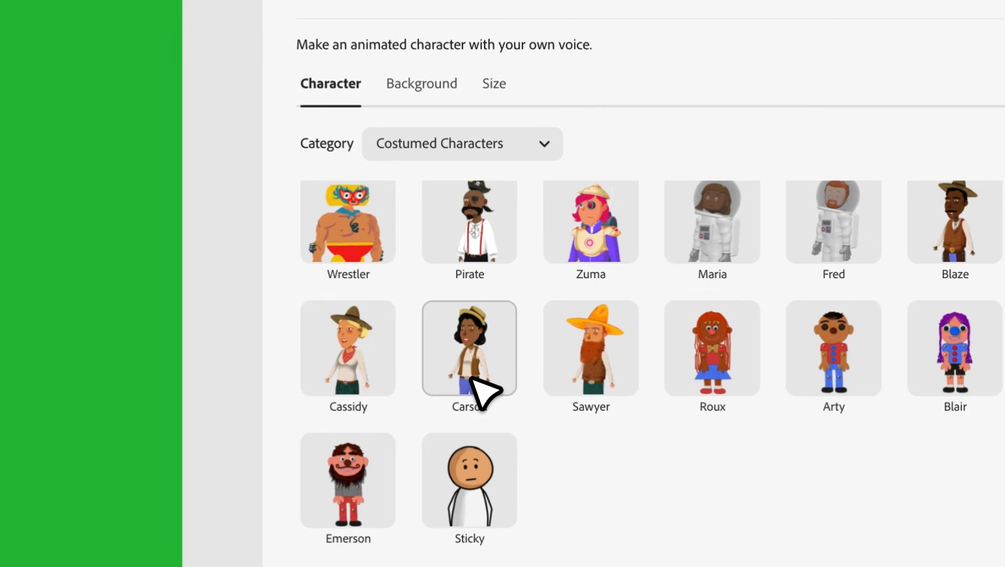
click(469, 462)
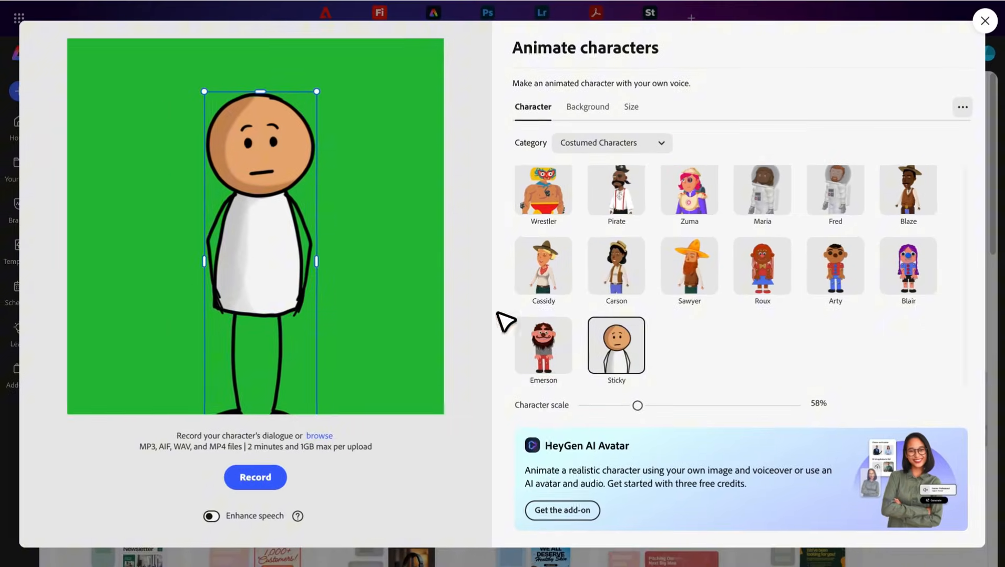
drag(311, 58, 302, 85)
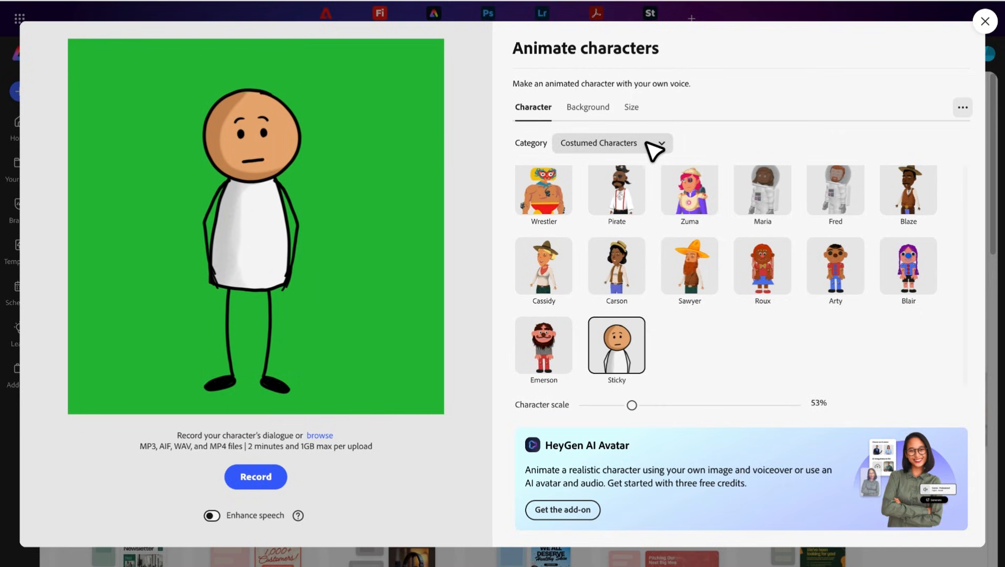
- Try preset backgrounds including Grey Starburst and Math, and set the background to a light blue custom color swatch
click(585, 110)
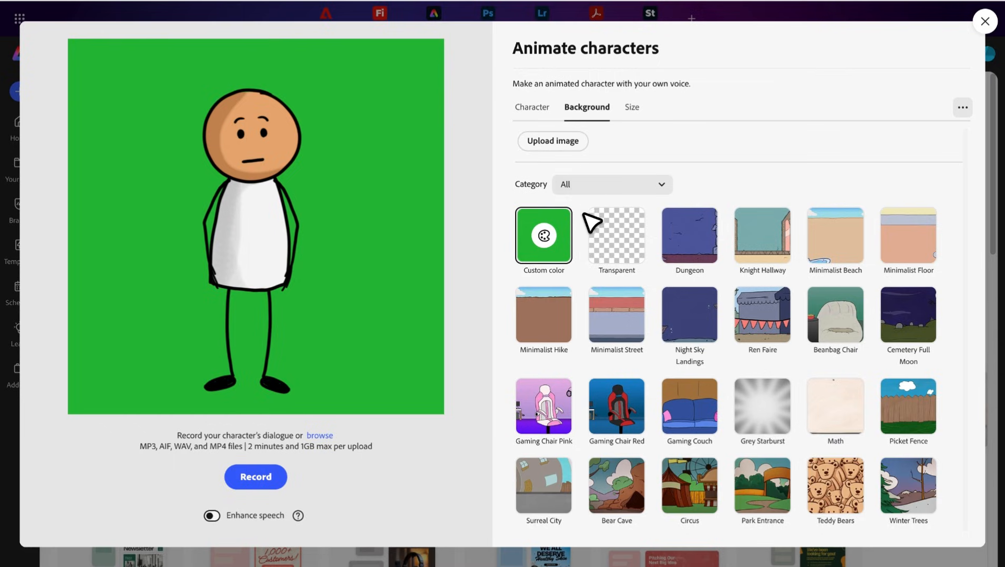
click(619, 321)
click(789, 418)
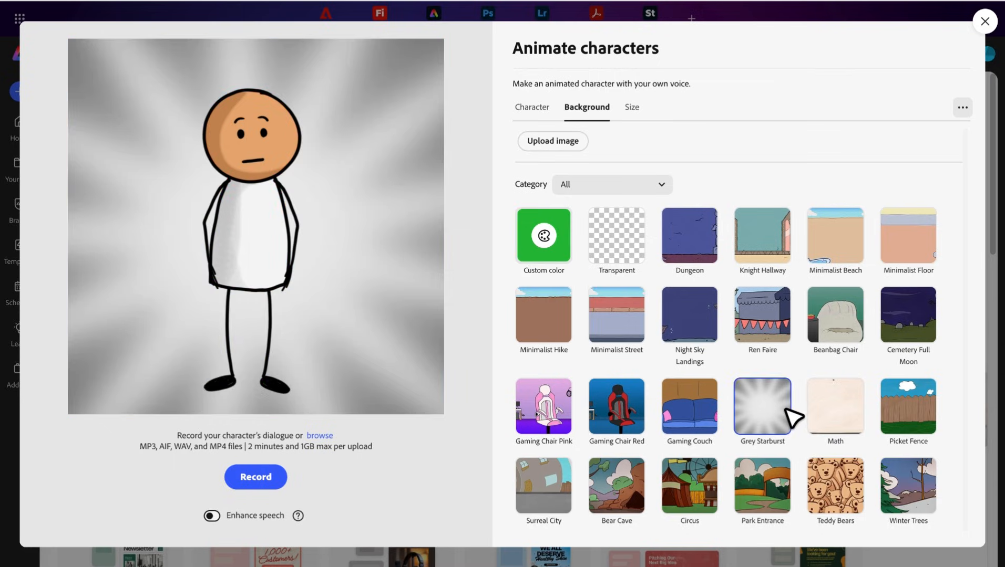
click(821, 410)
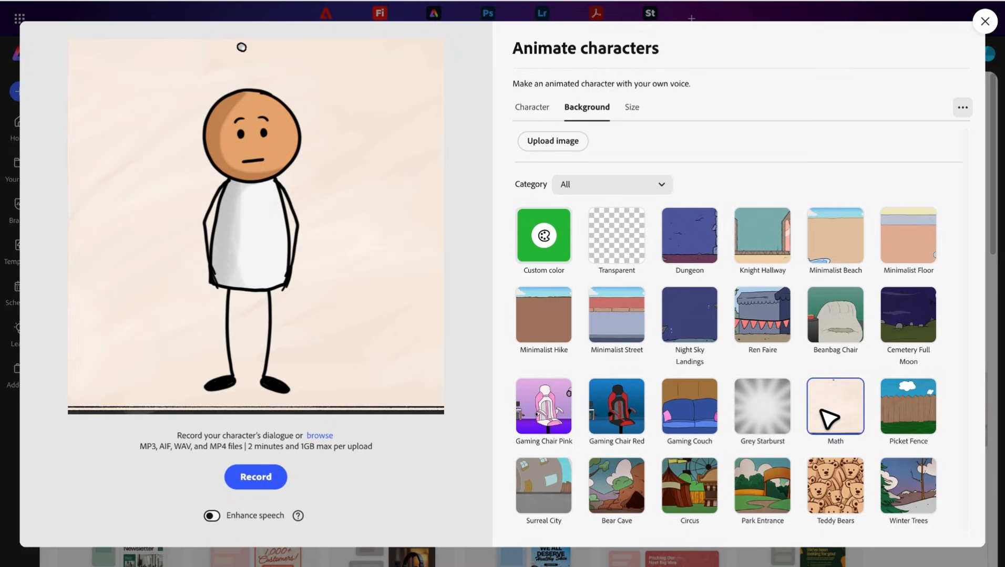
click(547, 241)
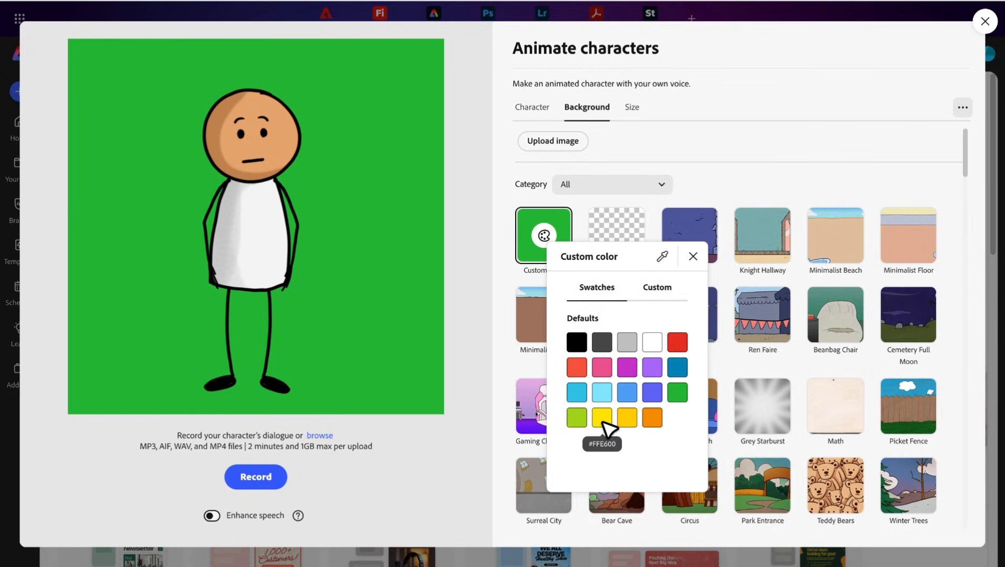
click(603, 424)
click(601, 392)
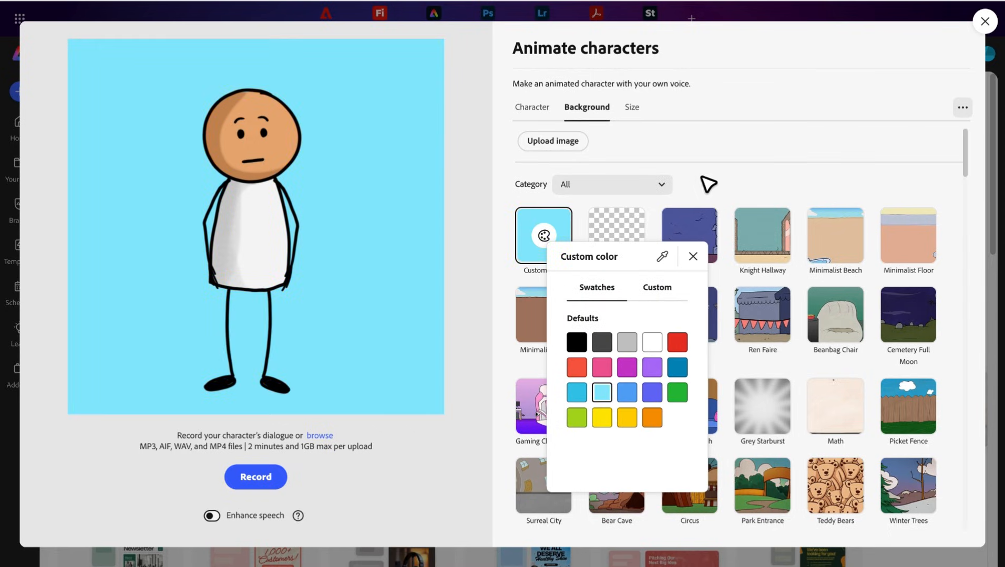
click(708, 183)
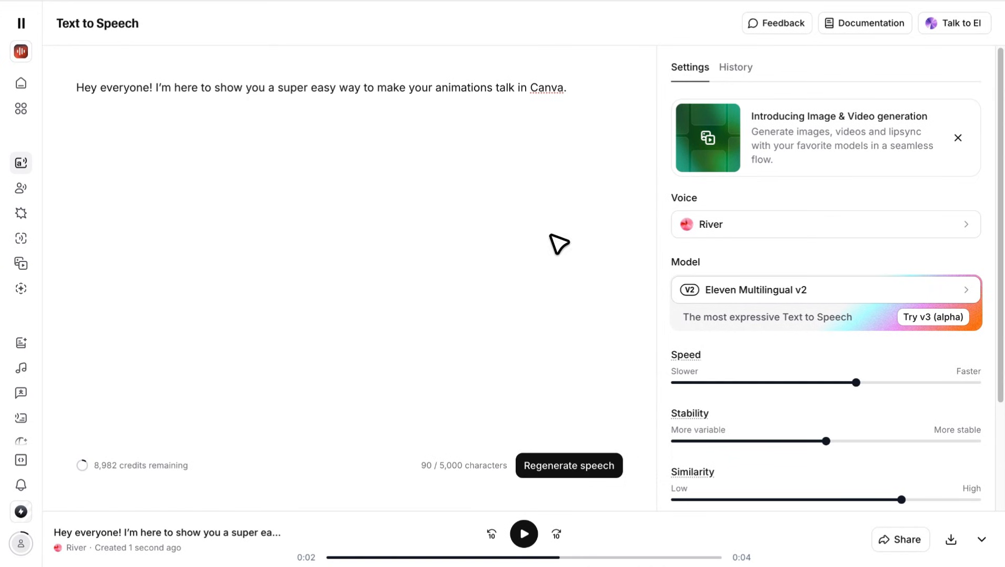
- Switch to ElevenLabs, preview the "Mark - Natural Conversations" voice, and select it for the script
click(967, 227)
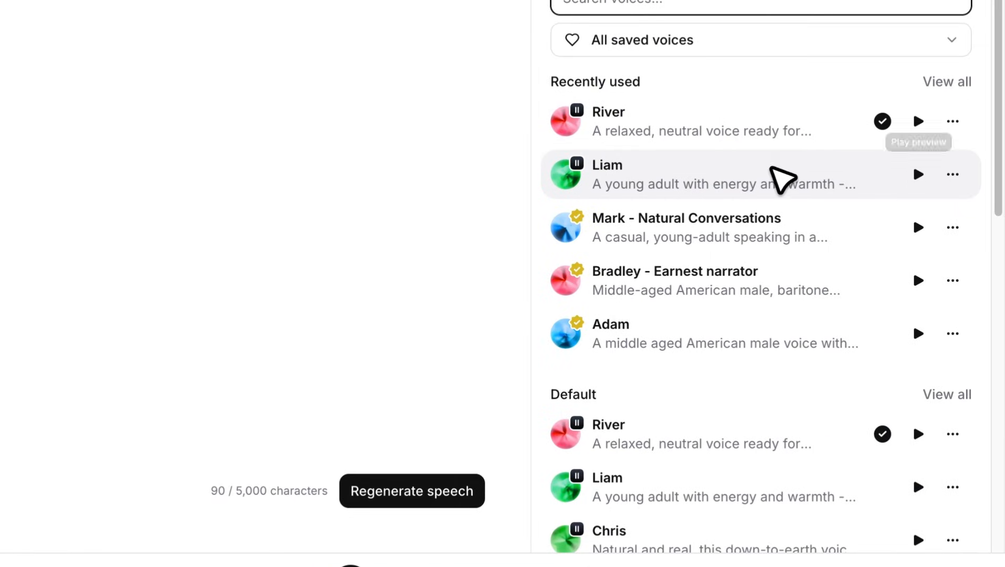
click(917, 226)
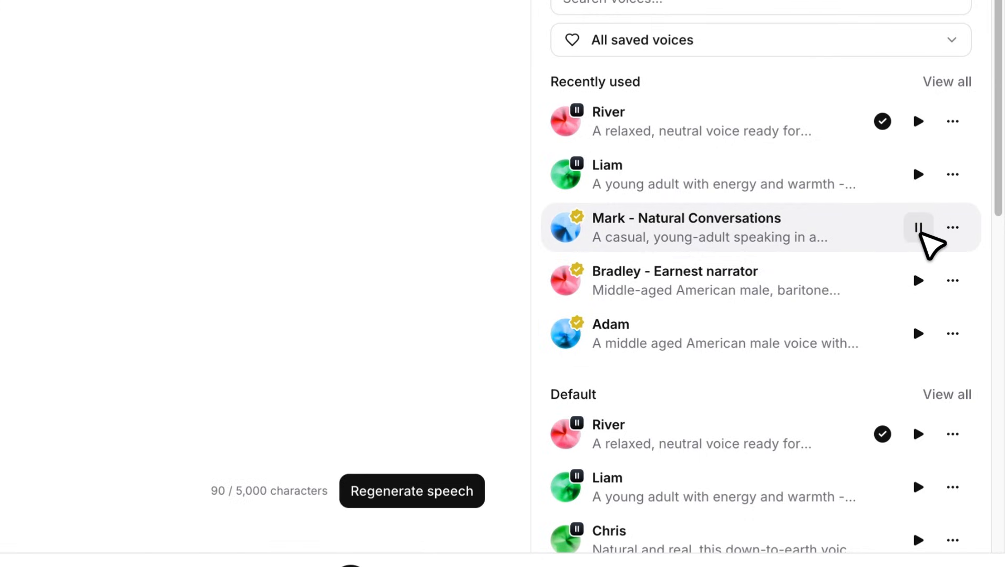
click(917, 228)
click(762, 232)
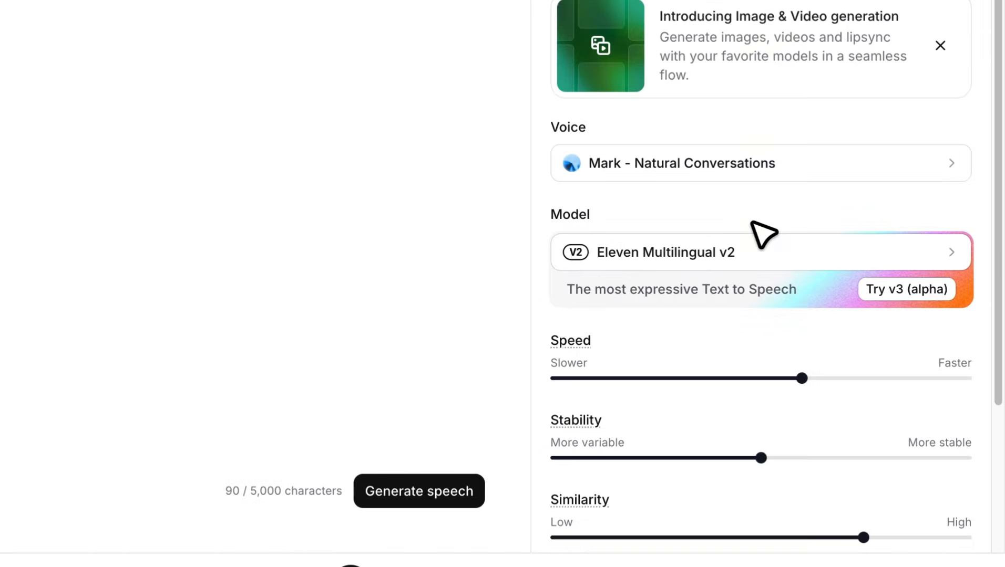
- Generate the speech with the selected voice, pause its playback, and download the audio file
click(434, 443)
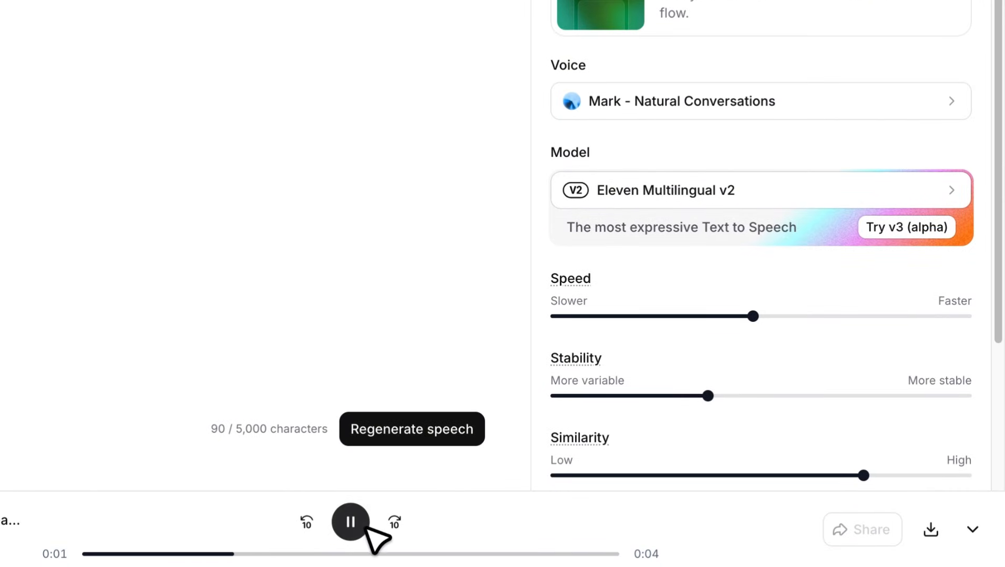
click(360, 528)
click(928, 530)
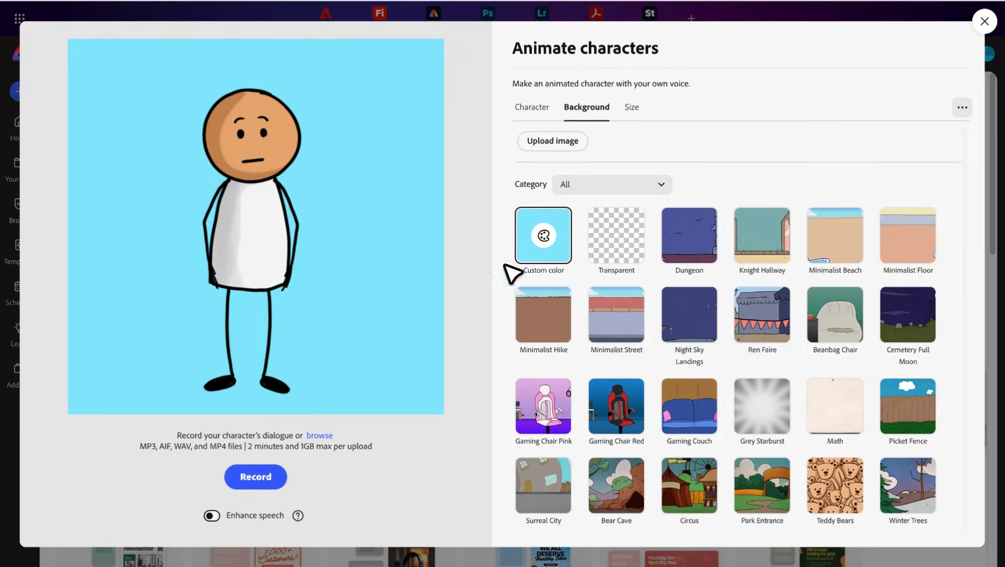
- Animate the Sticky character with the downloaded voiceover audio, then play the animation through and download it
click(326, 437)
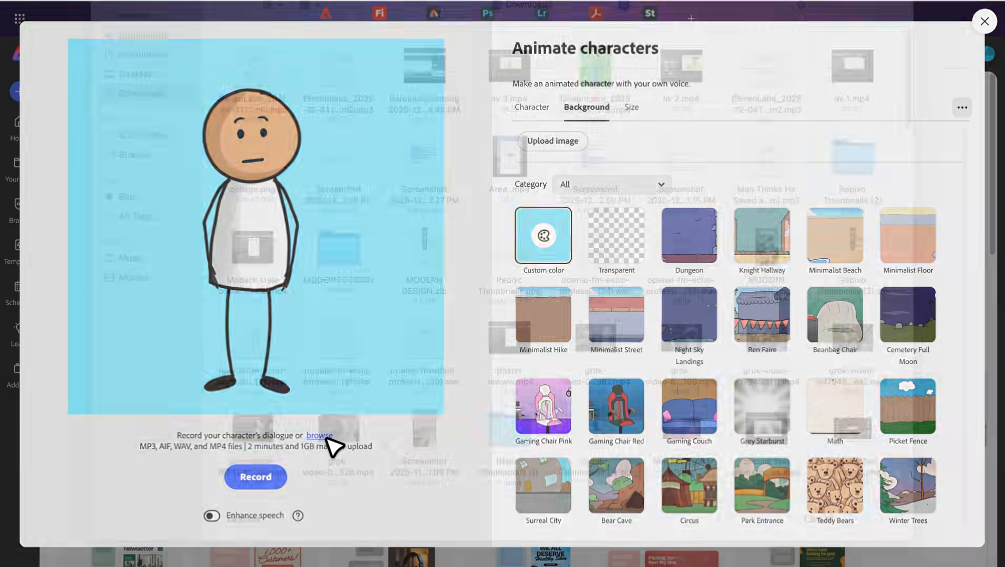
double_click(251, 125)
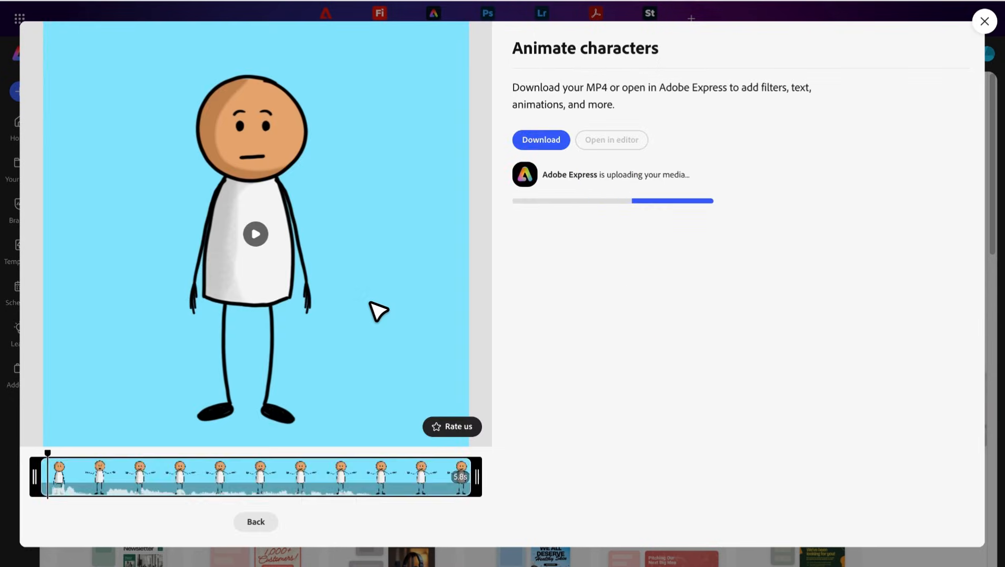
click(268, 241)
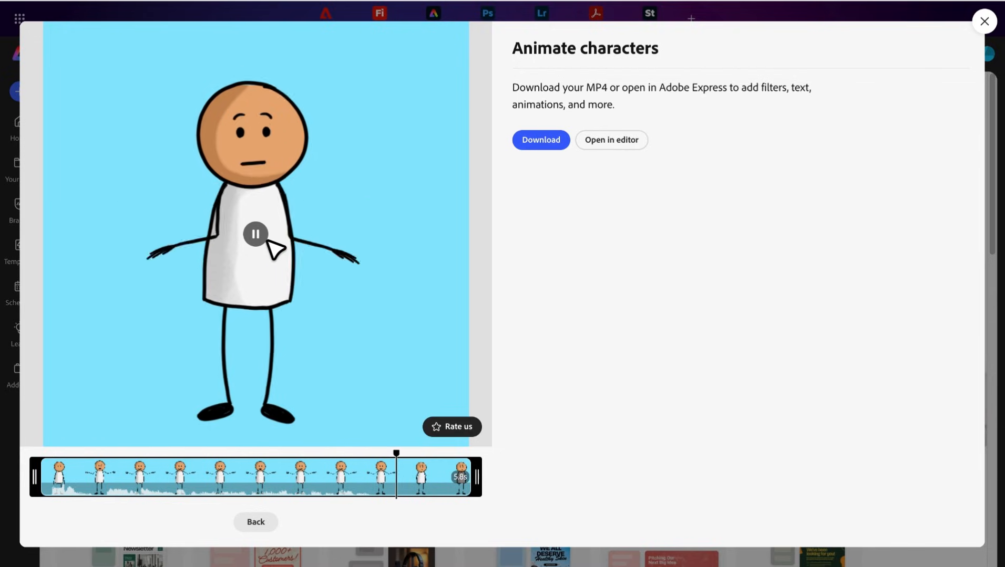
click(550, 147)
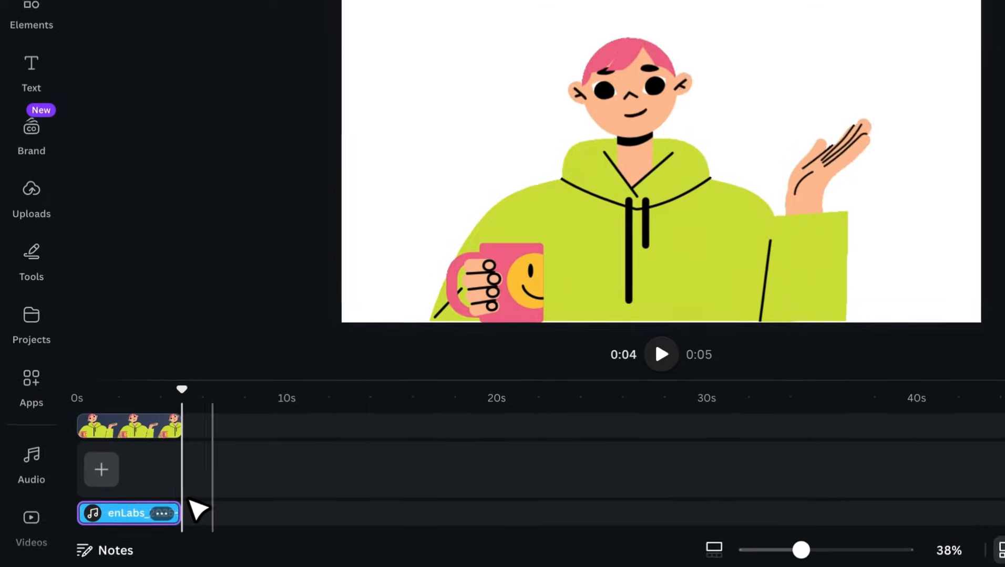
- Switch to the Canva video design and delete the hoodie character clip and its voiceover from the timeline
click(165, 427)
key(Delete)
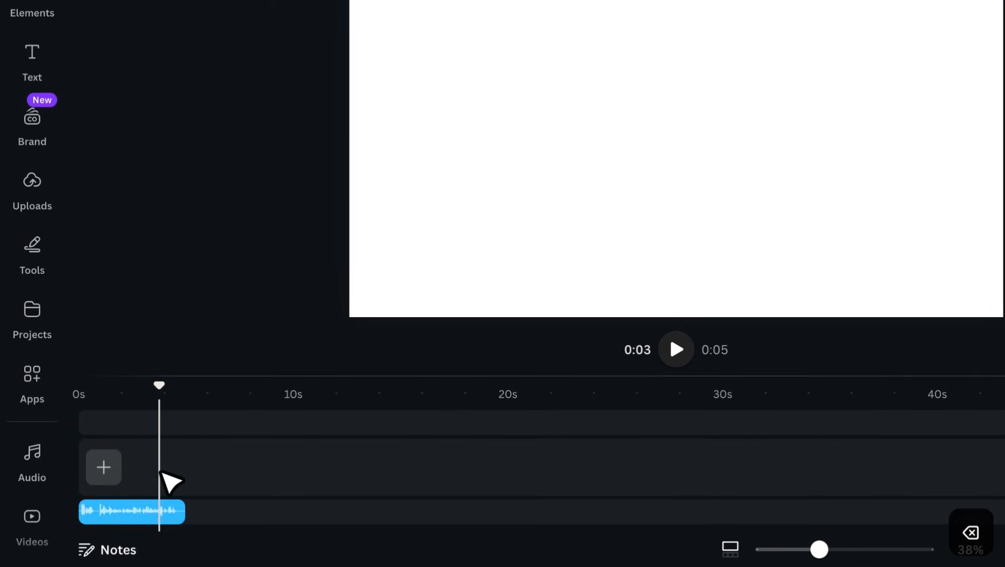
click(163, 511)
key(Delete)
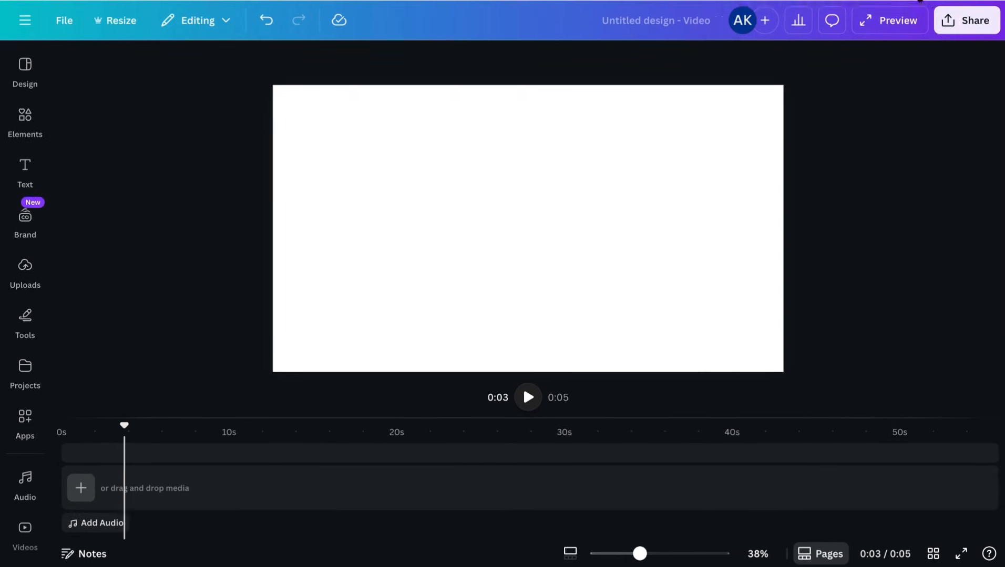
- Add the downloaded Sticky video to the canvas, scale it to the full page height, and center it
click(918, 1)
drag(783, 71, 581, 212)
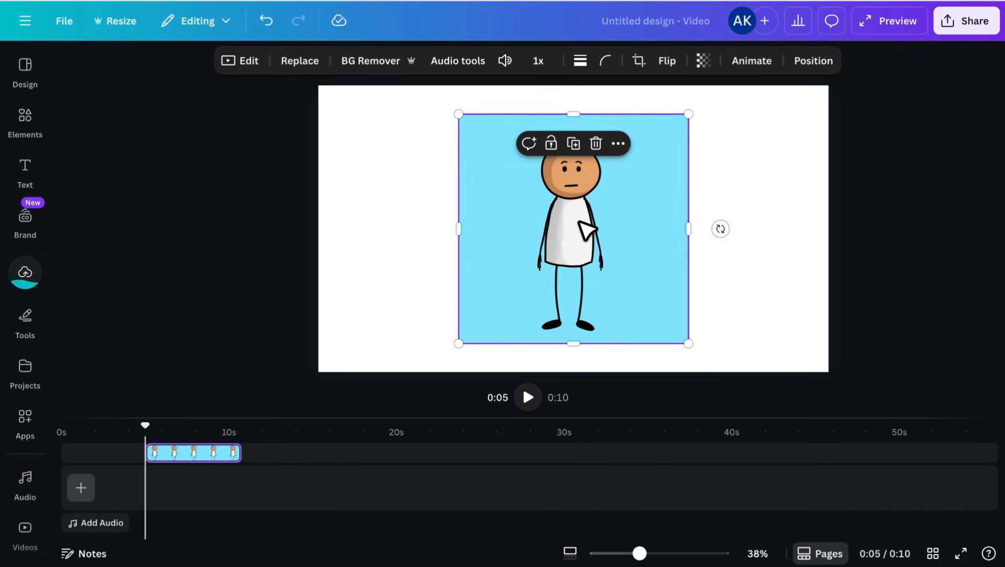
drag(692, 348, 673, 370)
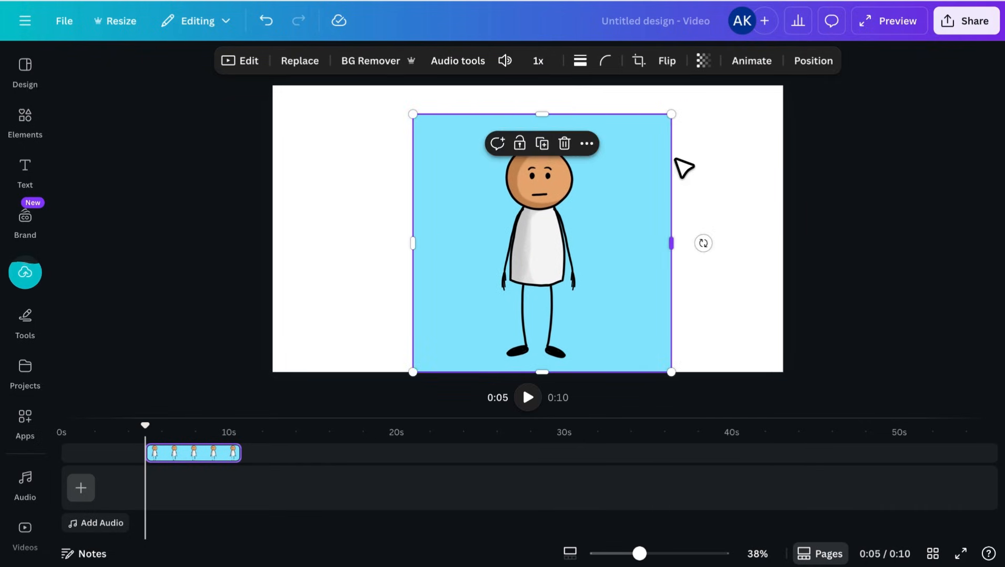
drag(672, 113, 701, 101)
drag(637, 158, 610, 157)
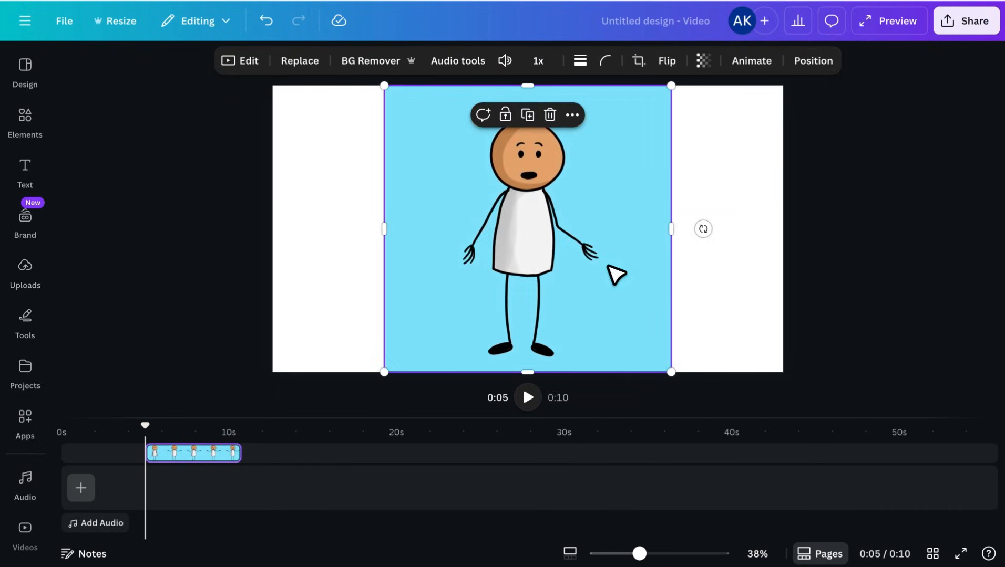
click(353, 155)
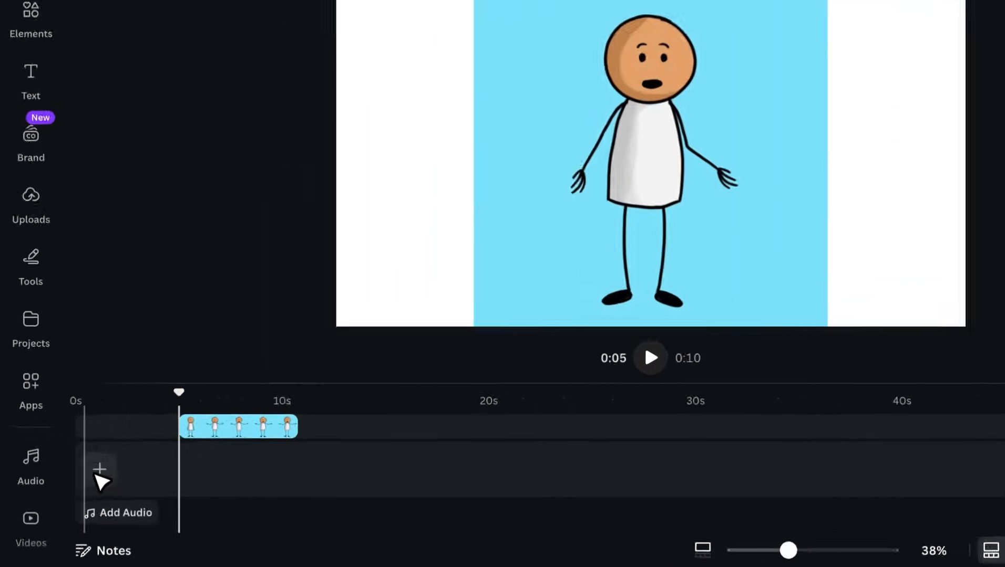
- Add a blank page to the timeline, move the Sticky clip to 0s, and extend the page to 5.7 seconds to match the clip
click(77, 492)
click(169, 363)
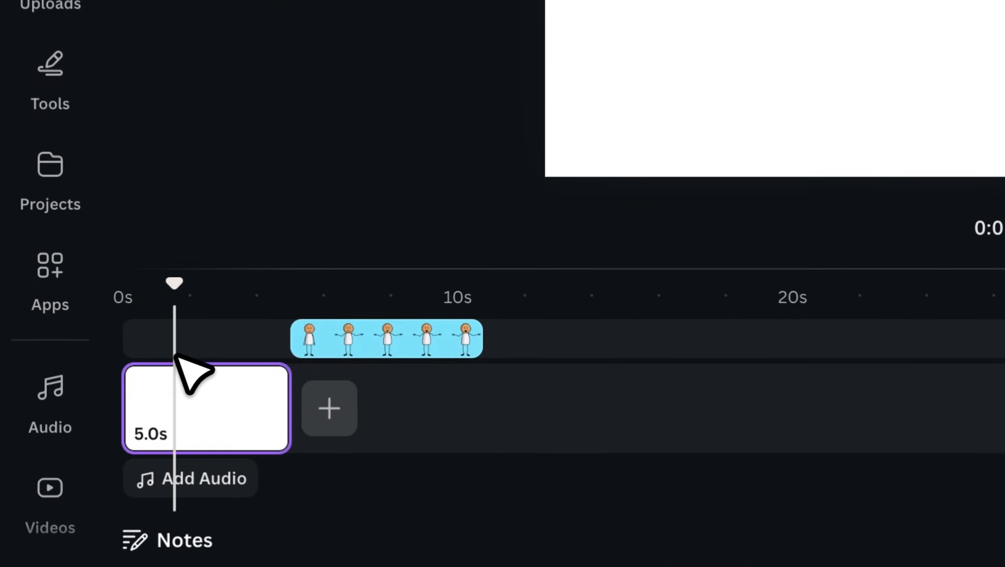
drag(316, 327, 197, 341)
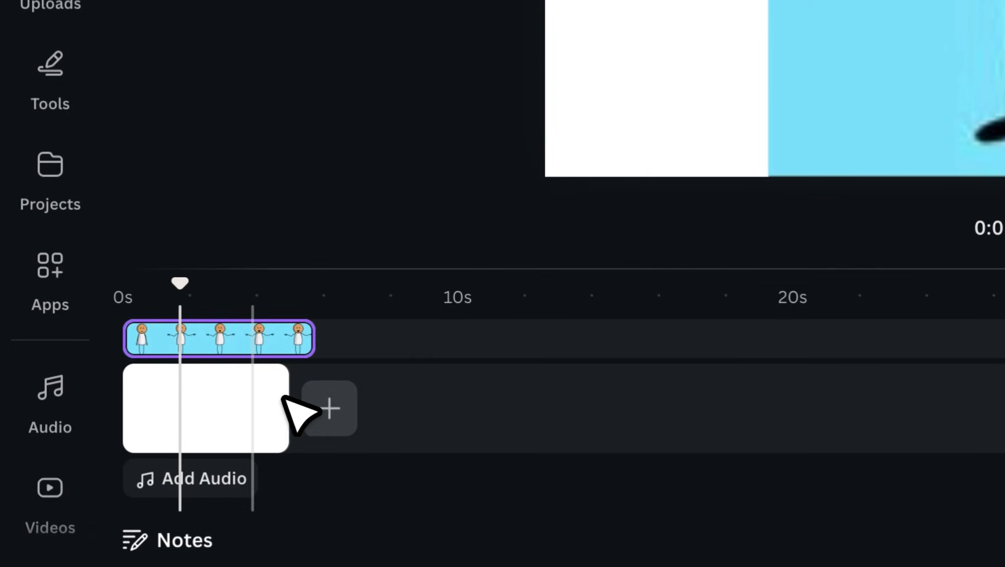
drag(287, 409, 314, 407)
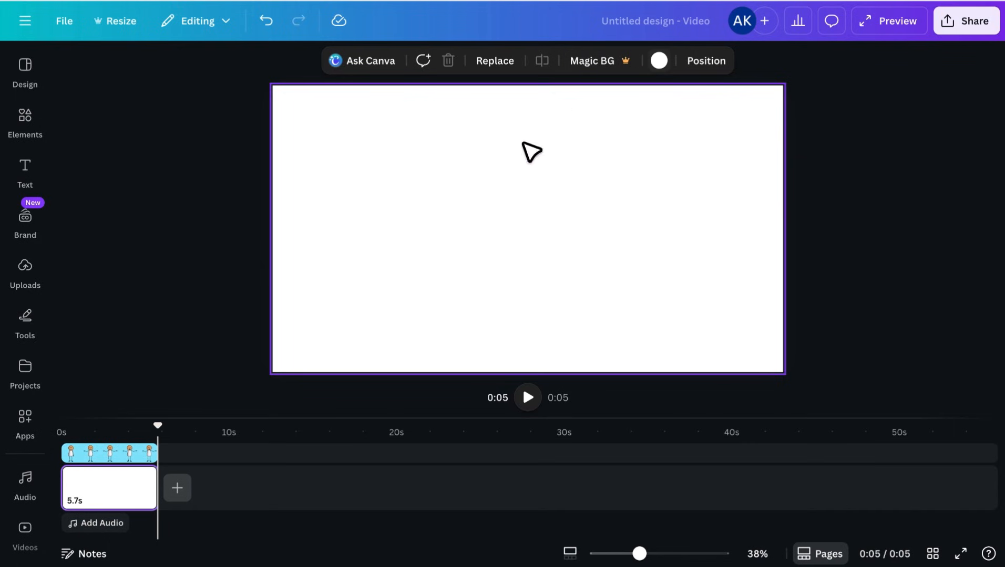
- Set the page background to #89E7FA by sampling the light blue of the Sticky clip, and play the video
click(127, 427)
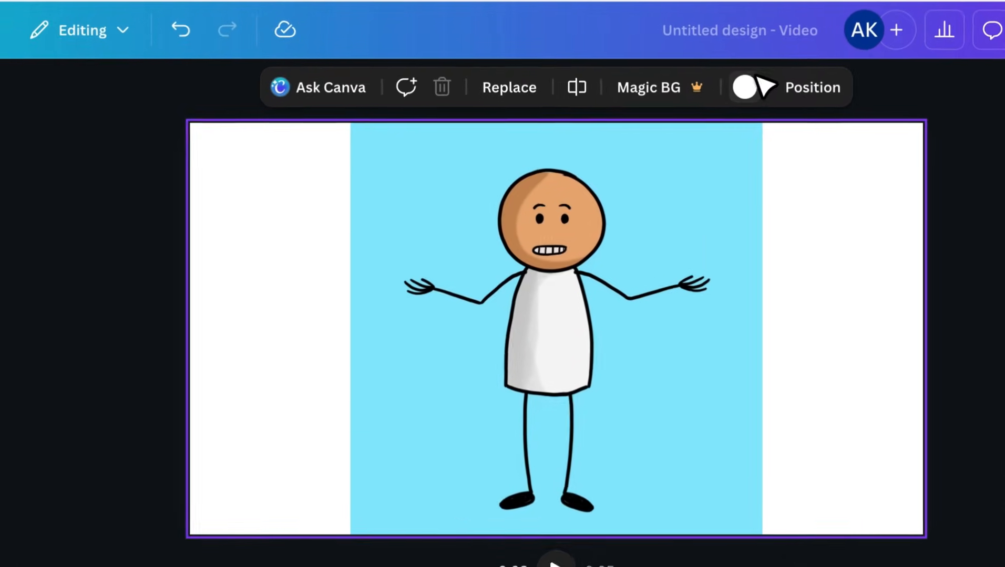
click(744, 87)
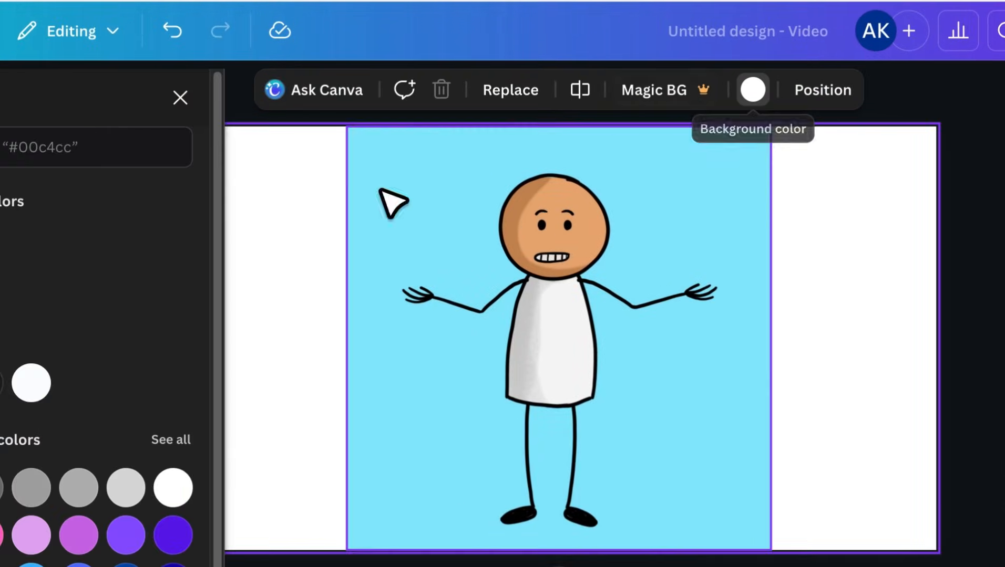
click(81, 182)
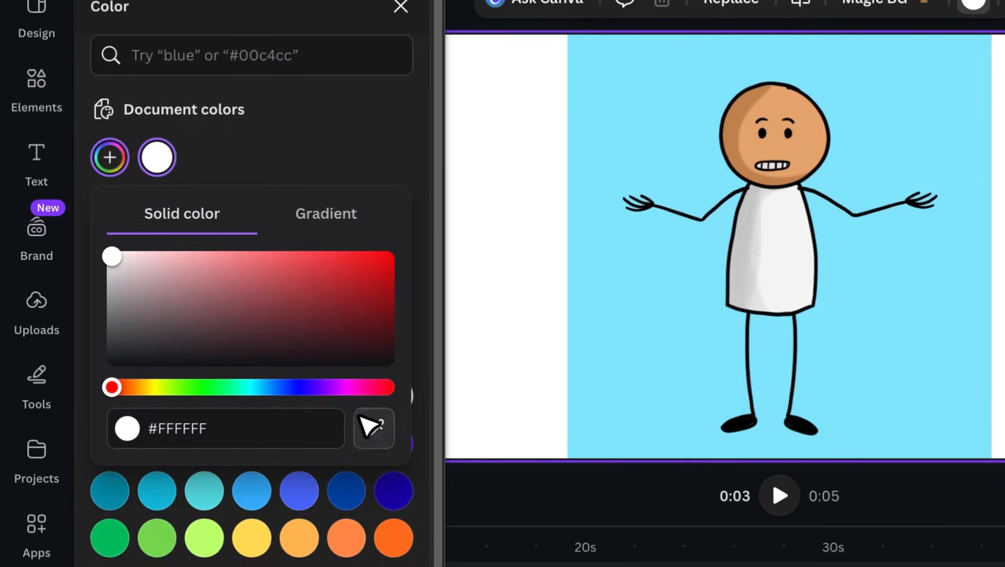
click(371, 426)
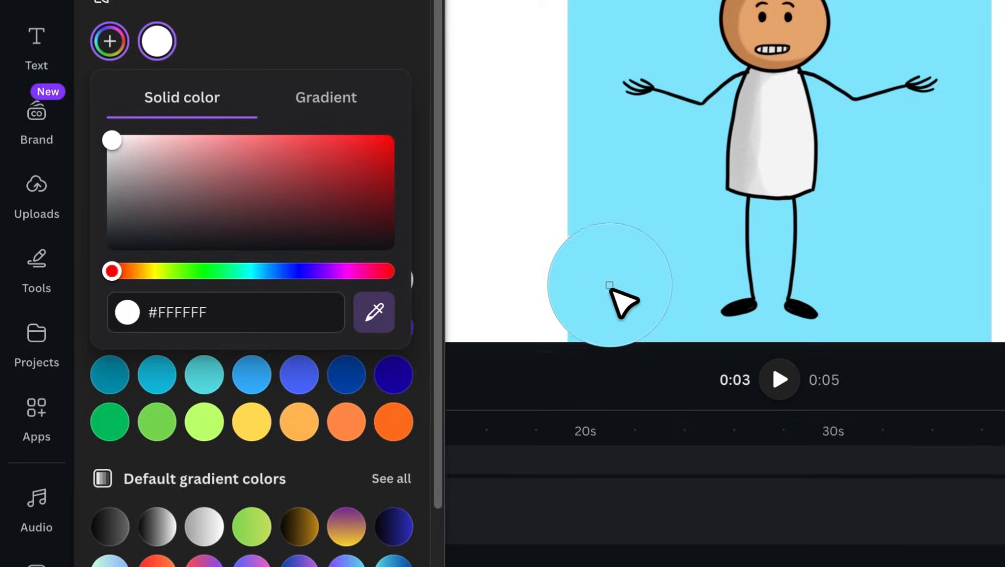
click(630, 404)
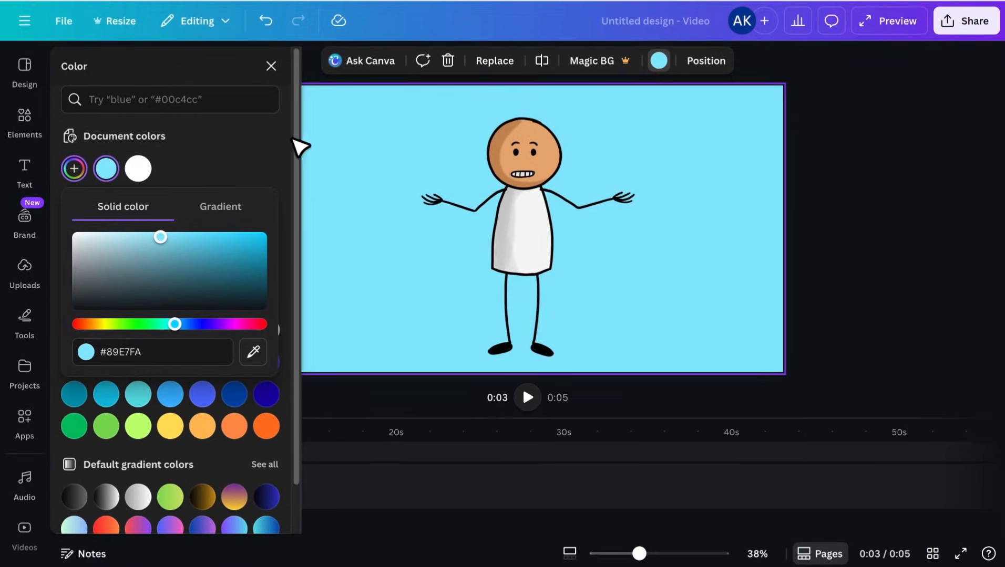
click(271, 66)
click(202, 314)
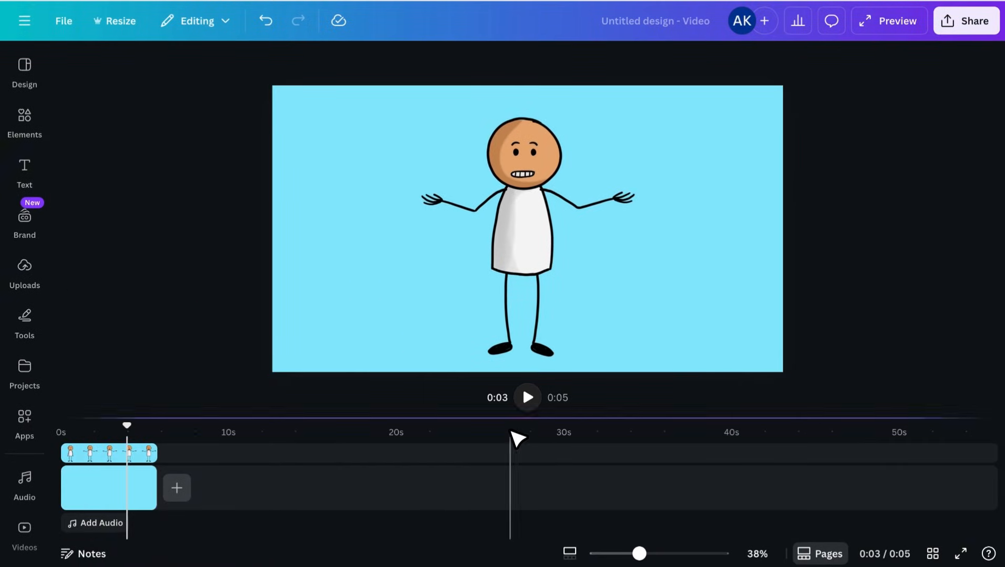
click(528, 398)
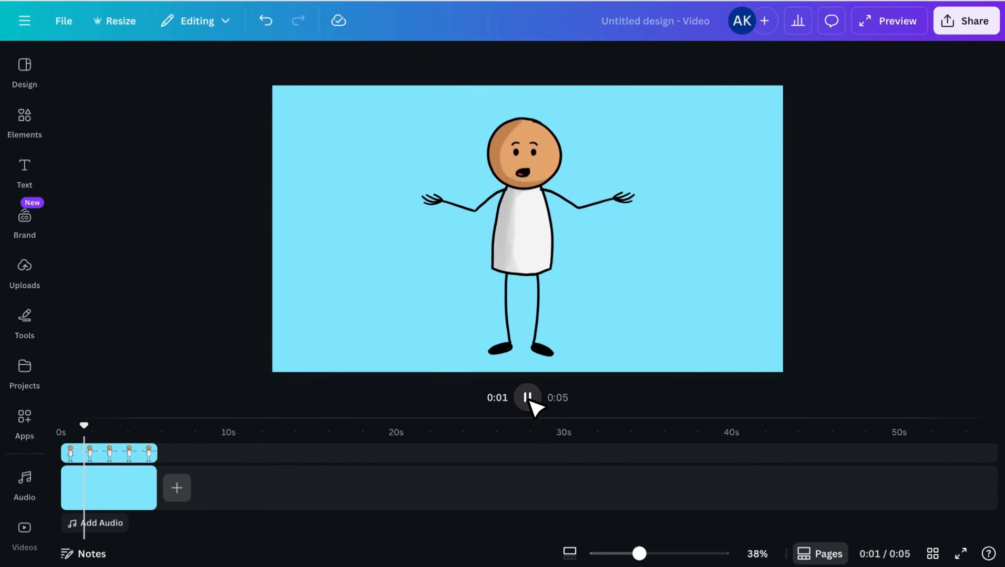